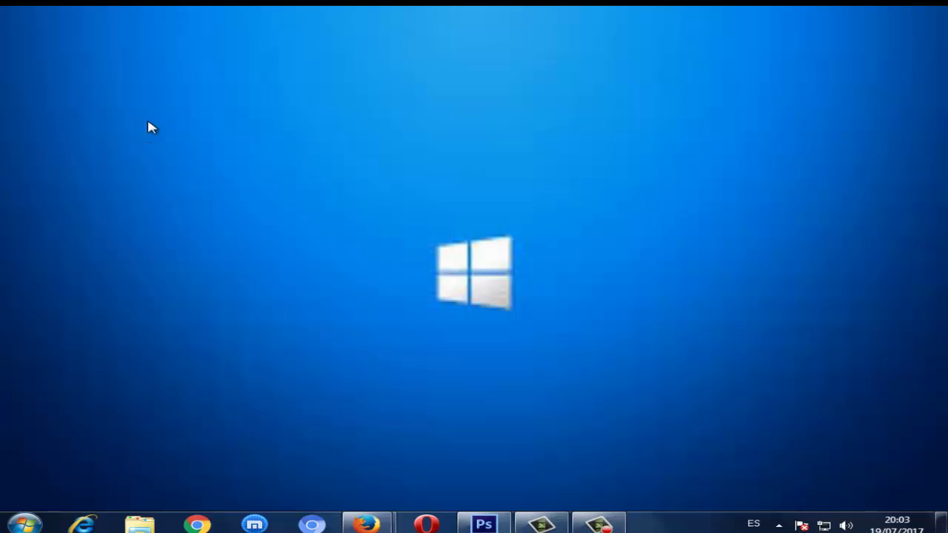
right_click(317, 68)
left_click(371, 103)
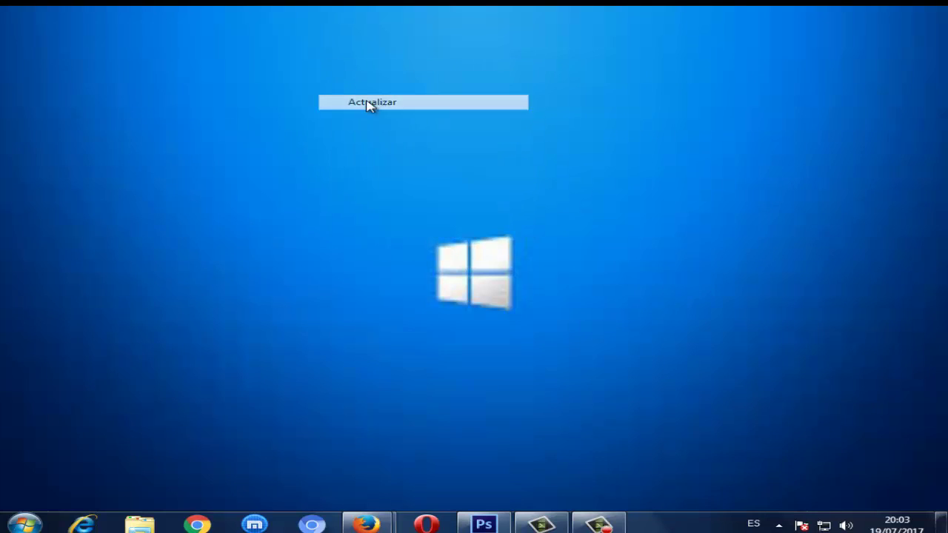
right_click(299, 23)
left_click(394, 65)
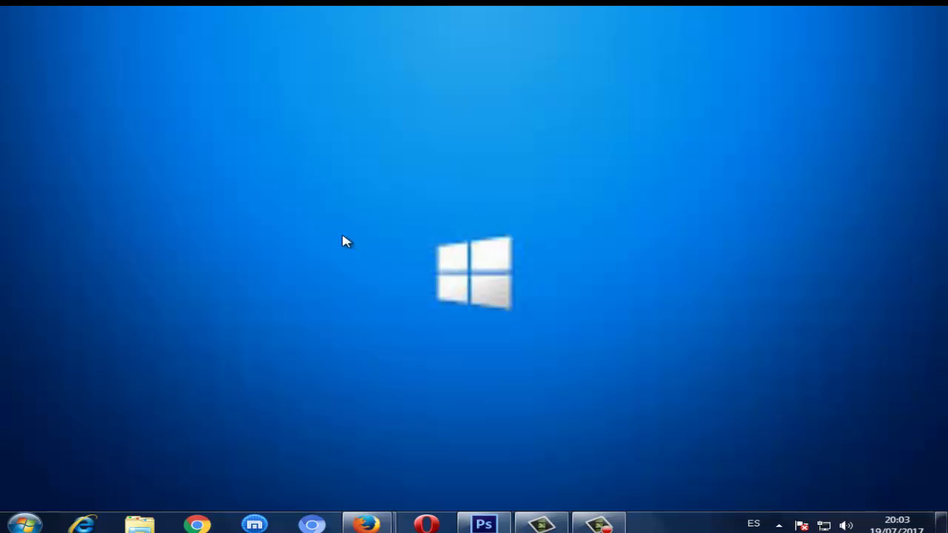
right_click(141, 164)
left_click(184, 205)
right_click(131, 138)
left_click(203, 181)
right_click(194, 161)
left_click(238, 201)
right_click(171, 56)
left_click(222, 87)
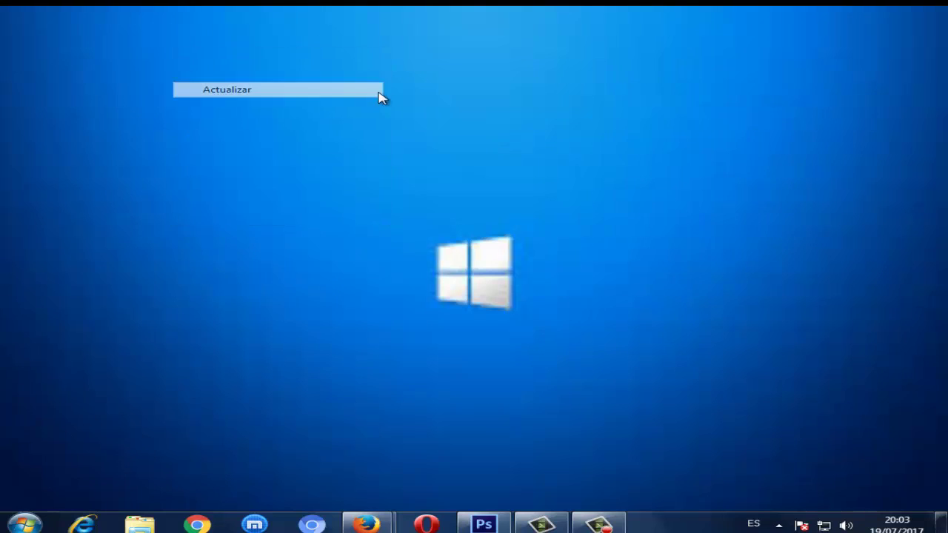
right_click(363, 46)
left_click(418, 84)
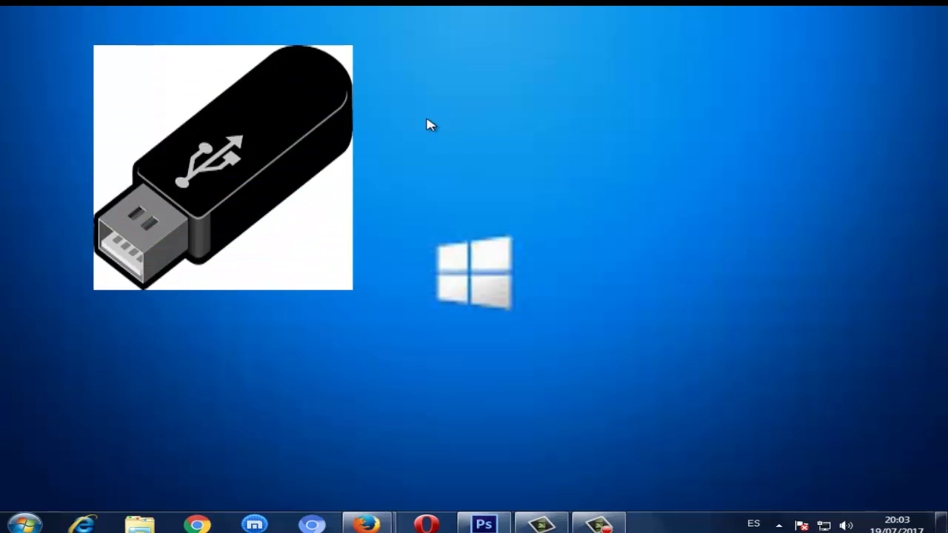
right_click(437, 89)
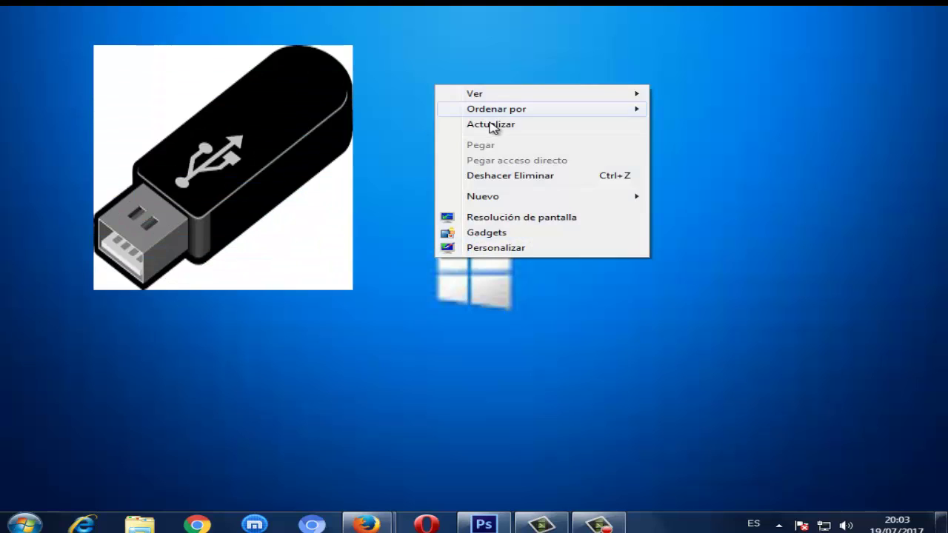
left_click(493, 122)
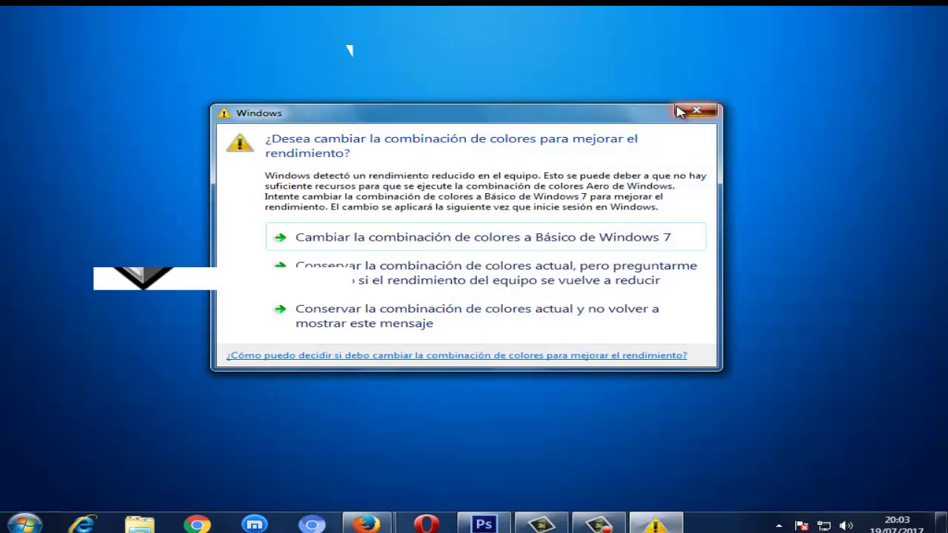
right_click(420, 68)
left_click(489, 105)
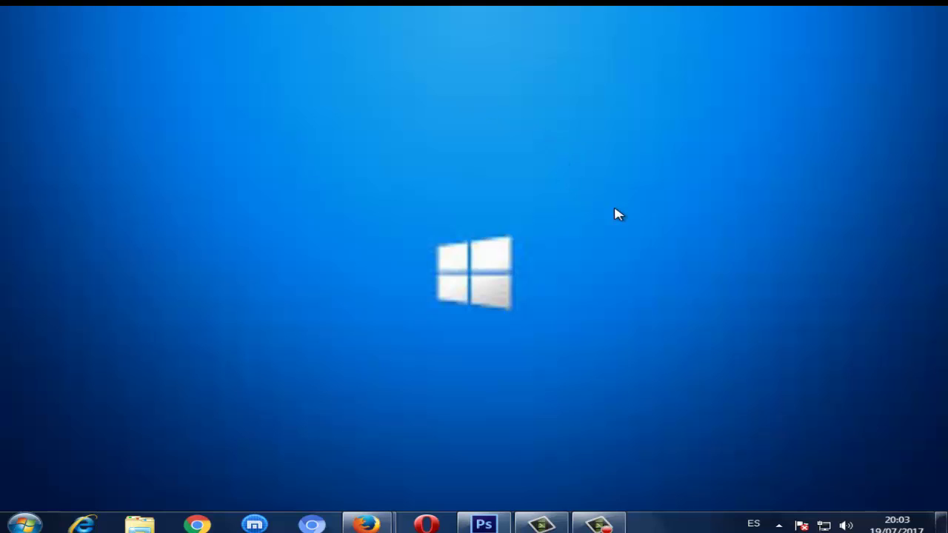
right_click(593, 175)
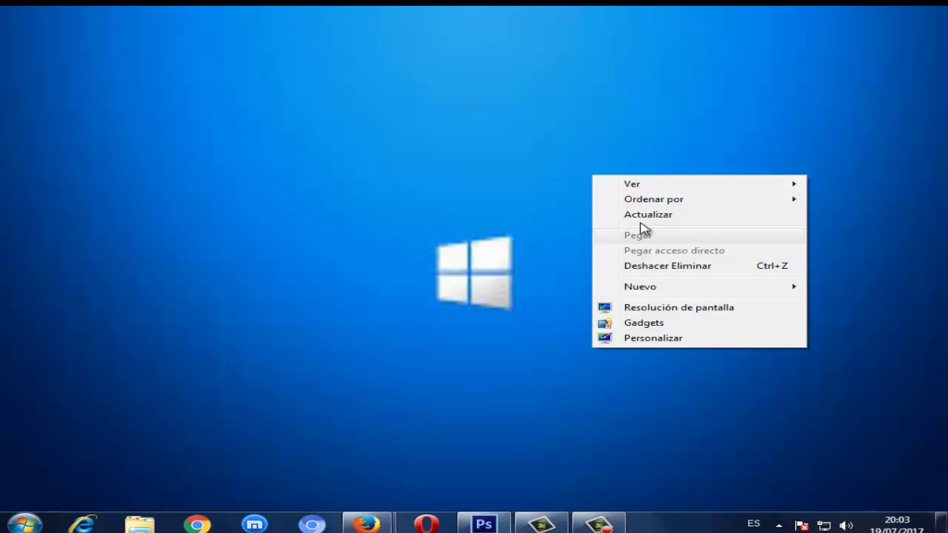
left_click(645, 214)
right_click(519, 222)
left_click(568, 260)
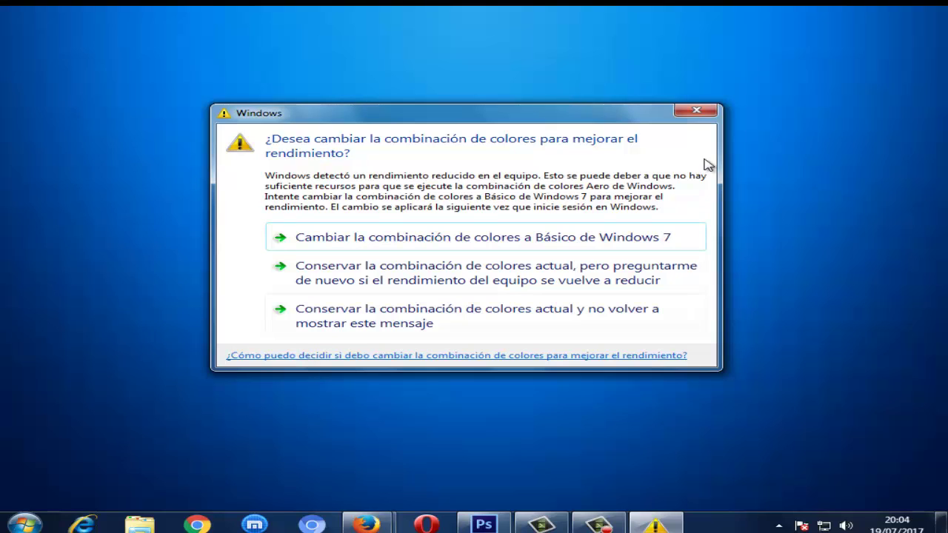
- Dismiss the prompt about changing the color scheme to improve performance, and refresh the desktop
left_click(698, 111)
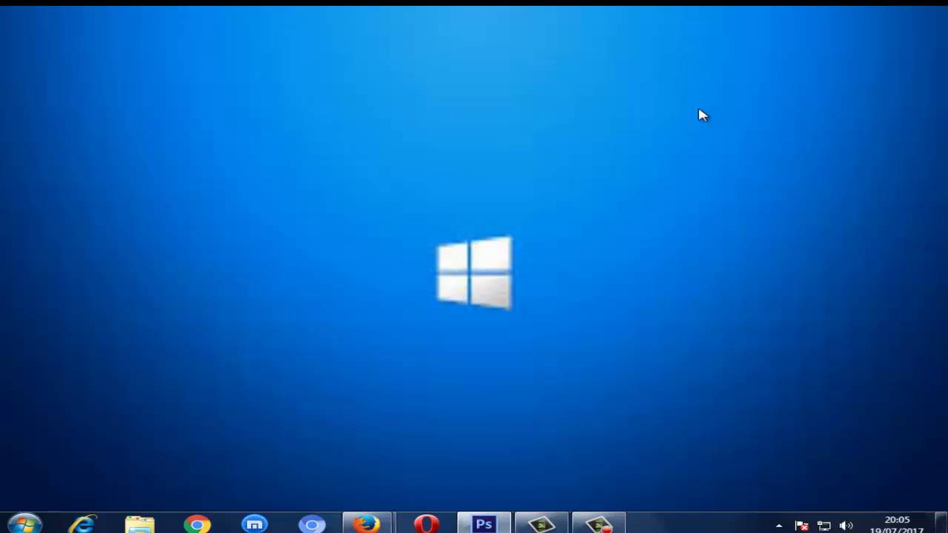
right_click(277, 114)
left_click(326, 154)
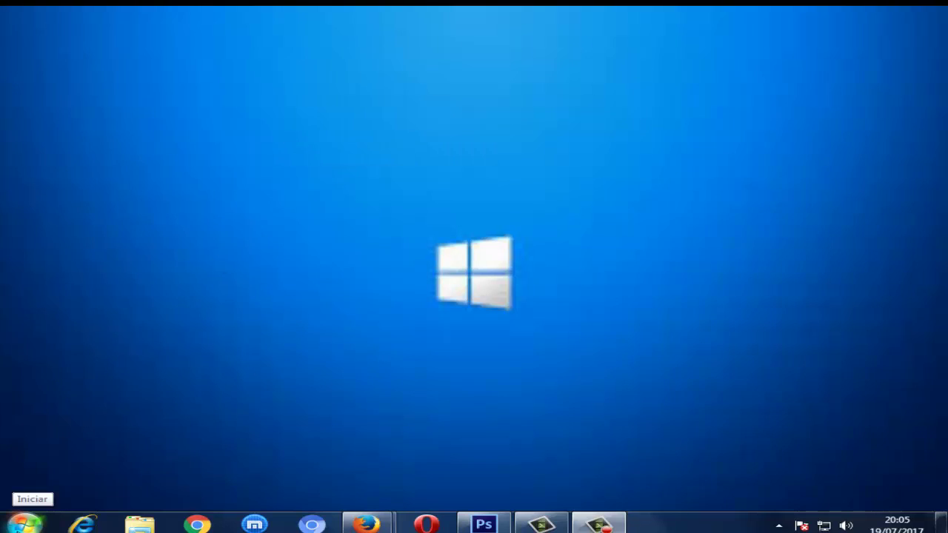
- Open the computer's system properties, review the Windows edition, processor, installed RAM and system type, and close the window
left_click(23, 524)
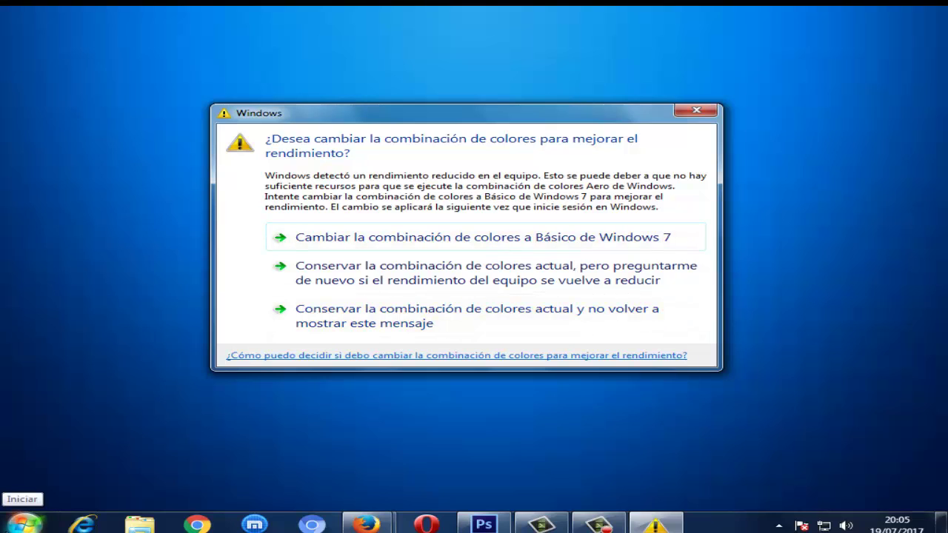
left_click(24, 524)
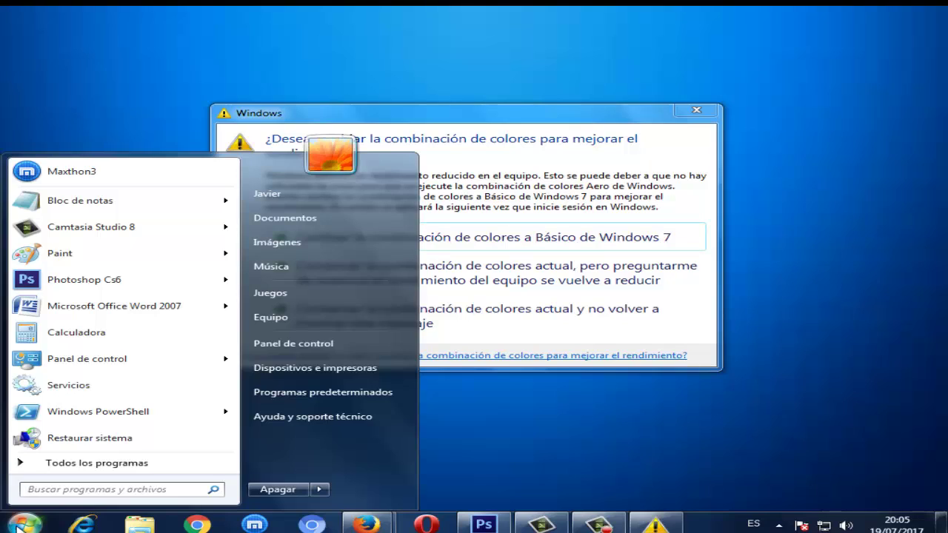
right_click(288, 319)
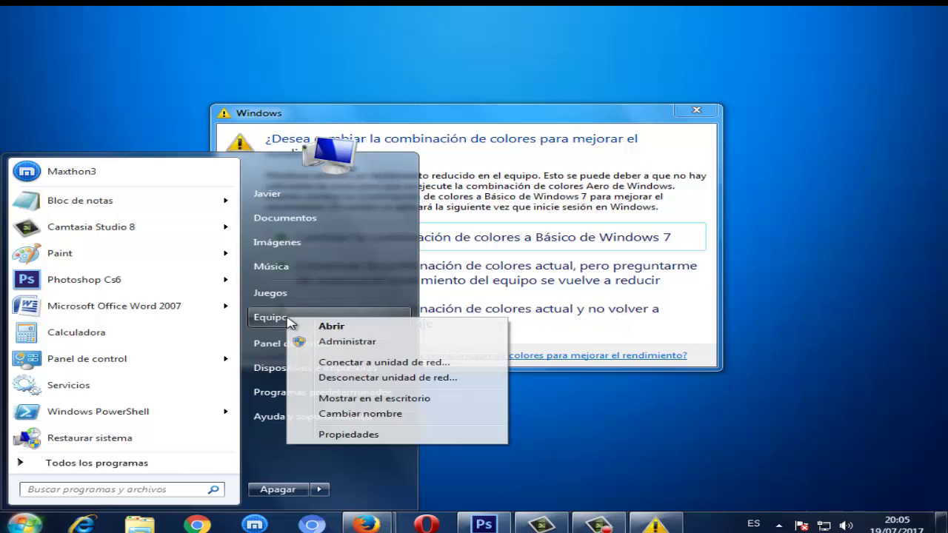
left_click(374, 435)
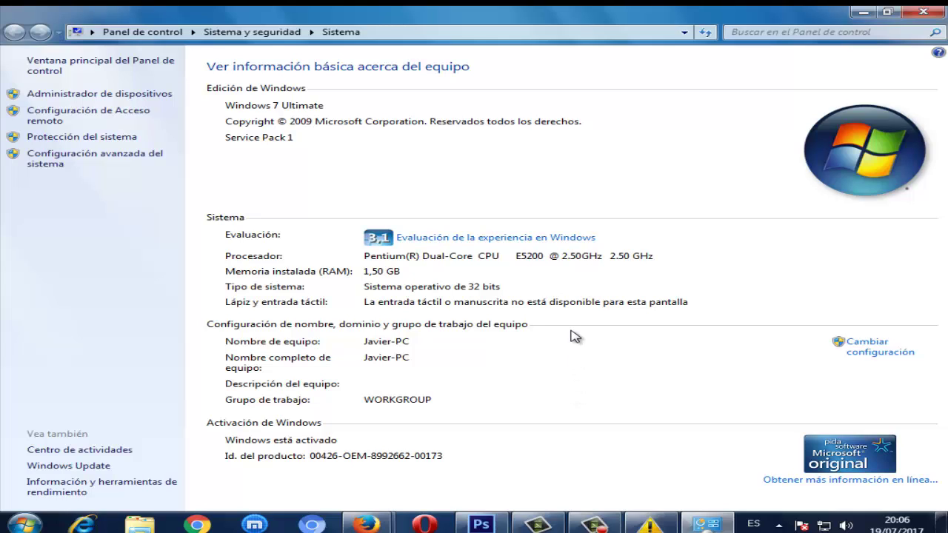
left_click(924, 12)
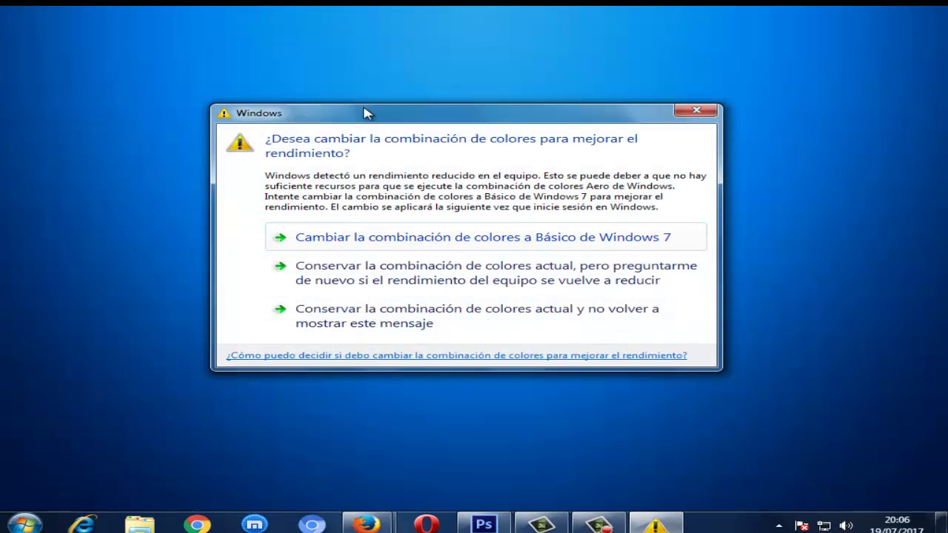
right_click(233, 39)
left_click(244, 74)
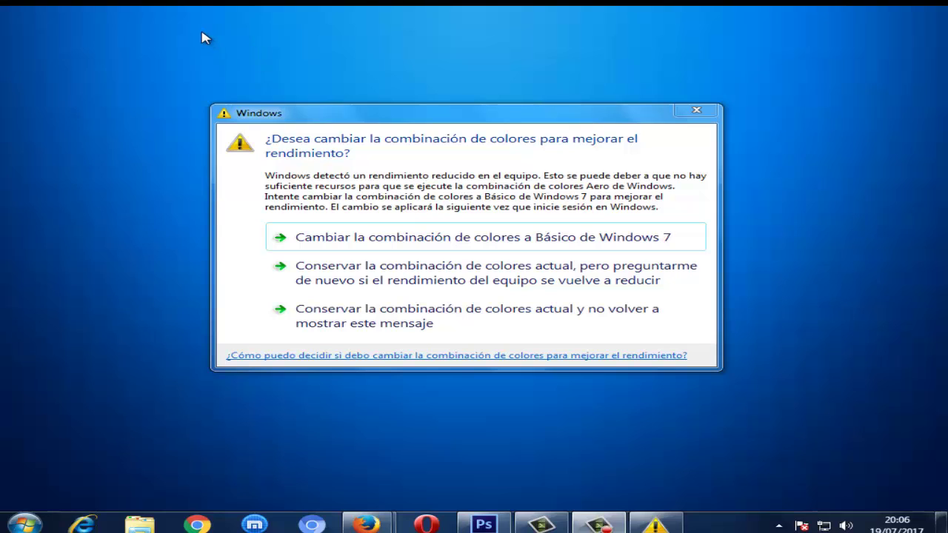
right_click(202, 33)
left_click(258, 71)
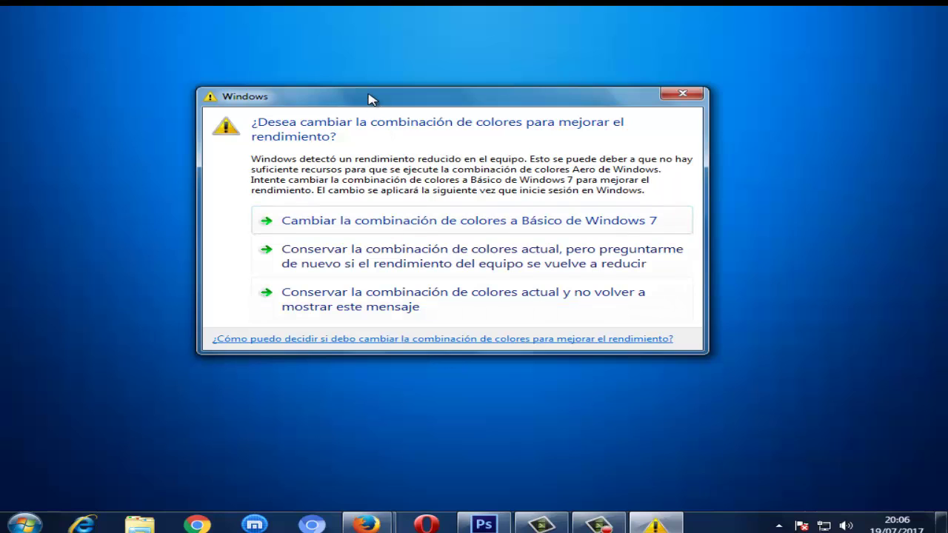
left_click_drag(368, 96, 394, 160)
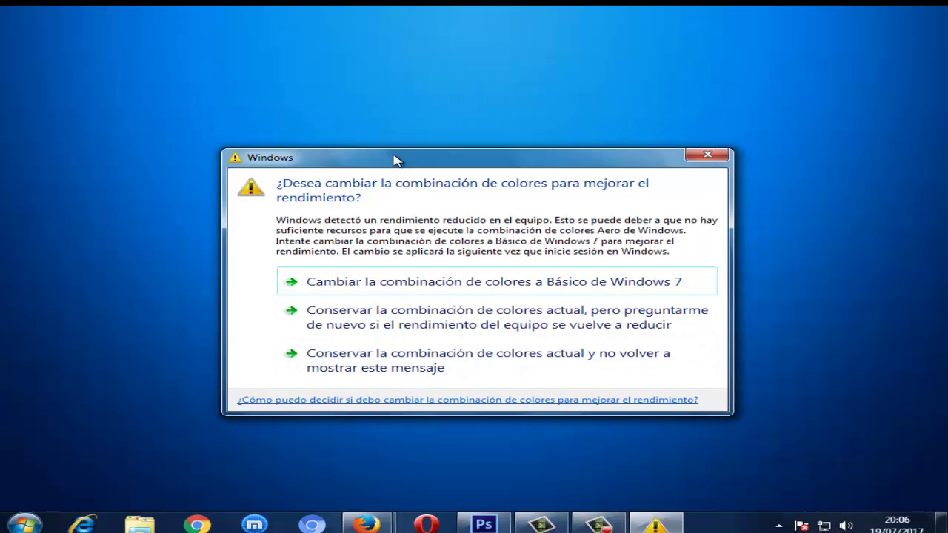